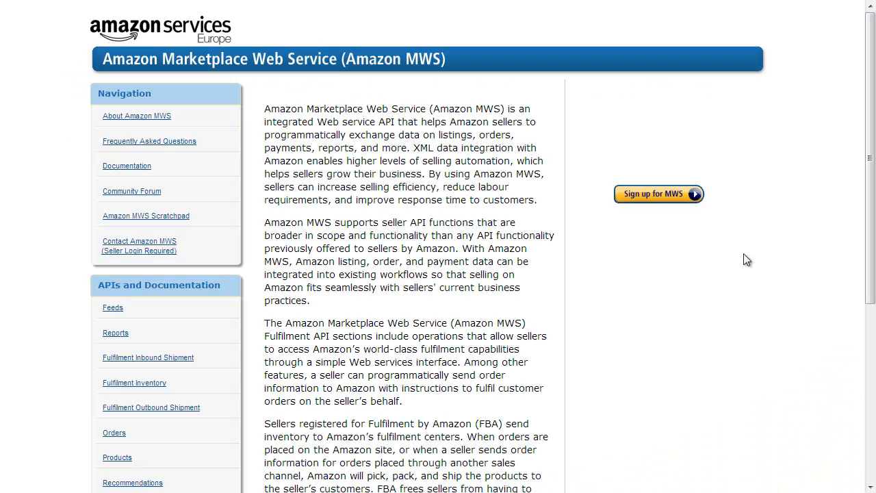
Start the MWS sign-up from the 'Sign up for MWS' button on the Europe overview page
click(649, 196)
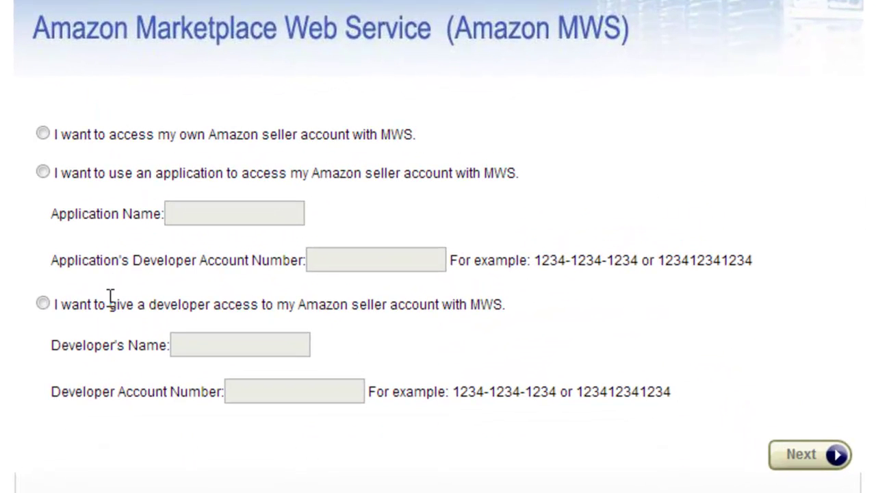
Grant developer access to 'Brightpearl' with its pasted developer account number, then continue
click(43, 303)
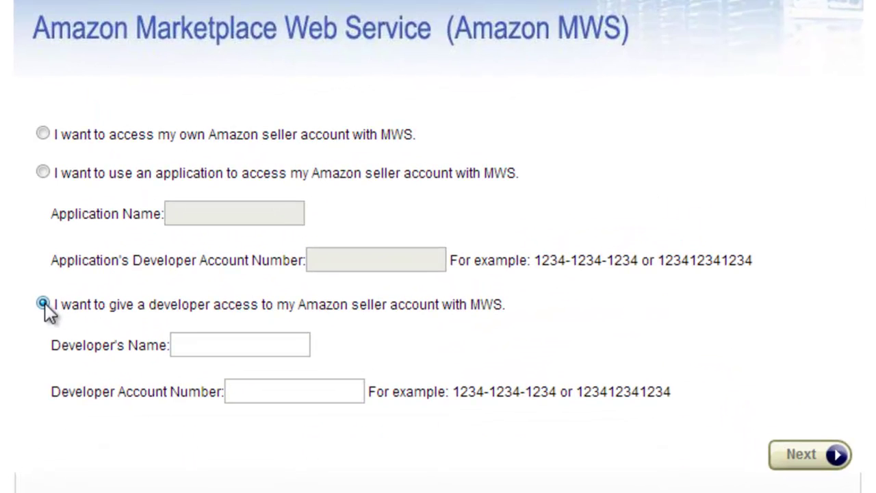
click(199, 343)
text(Brightpearl)
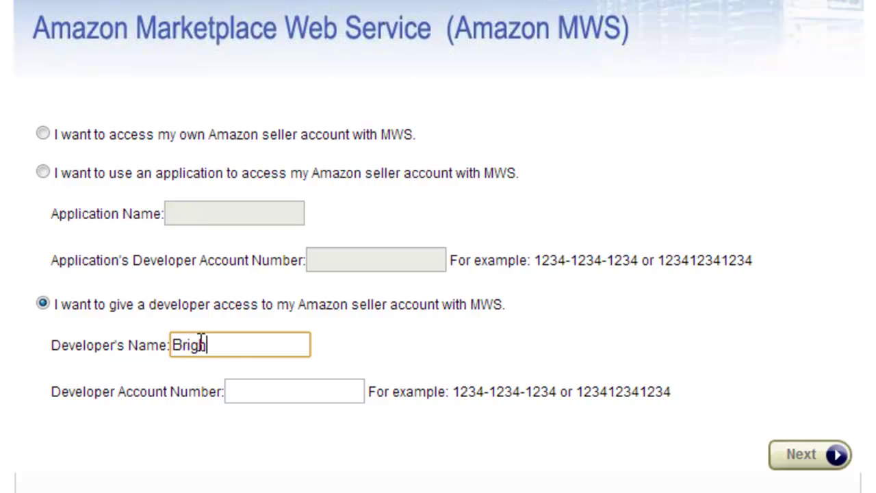
click(286, 386)
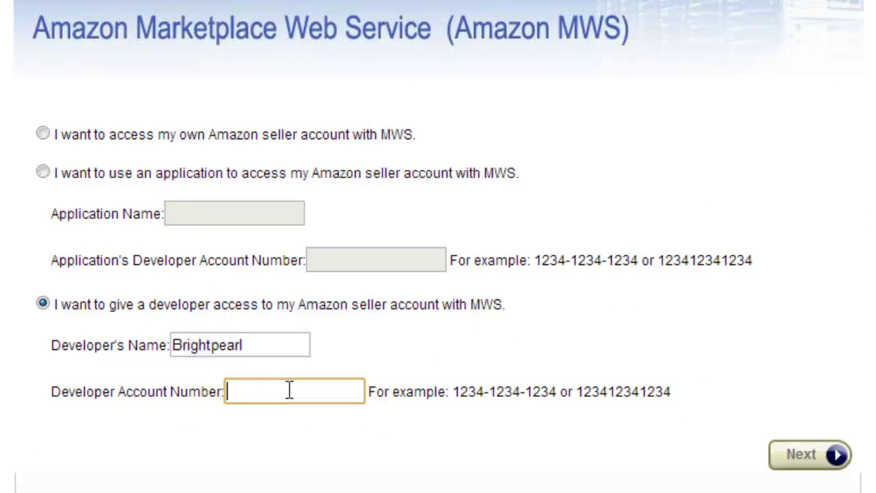
key(ctrl+v)
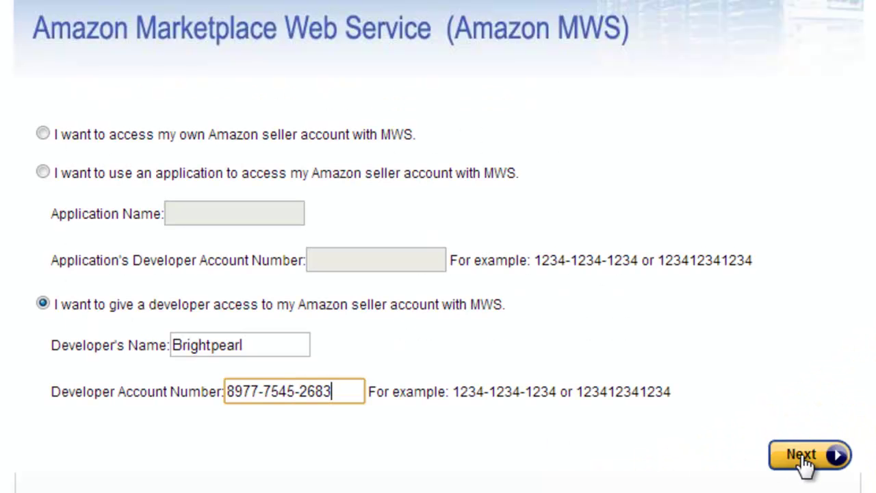
click(804, 457)
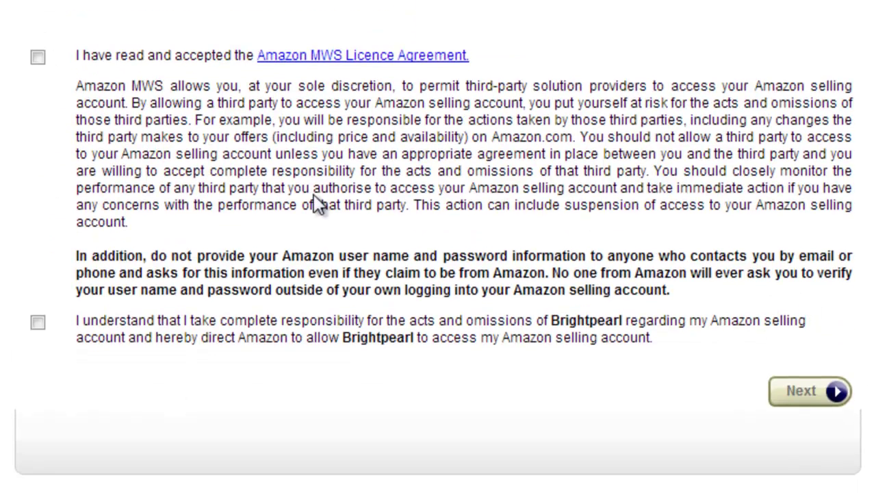
Accept the licence and responsibility terms to authorise Brightpearl's MWS access
click(36, 321)
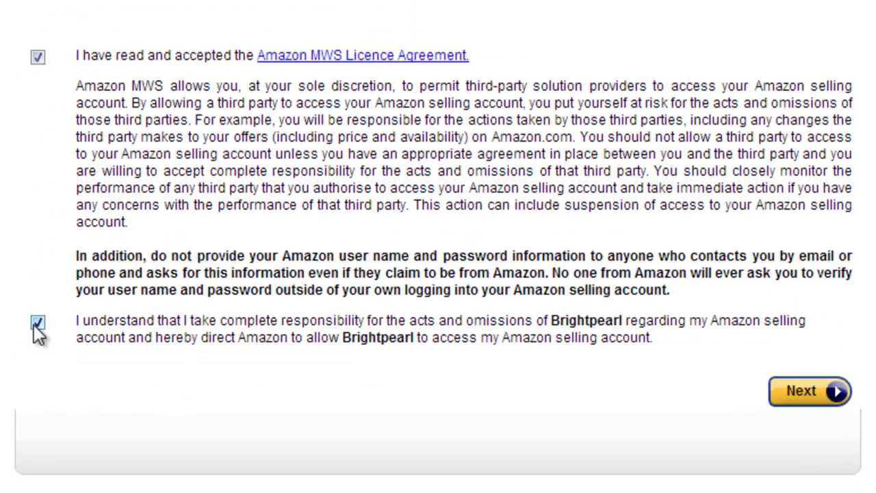
click(808, 403)
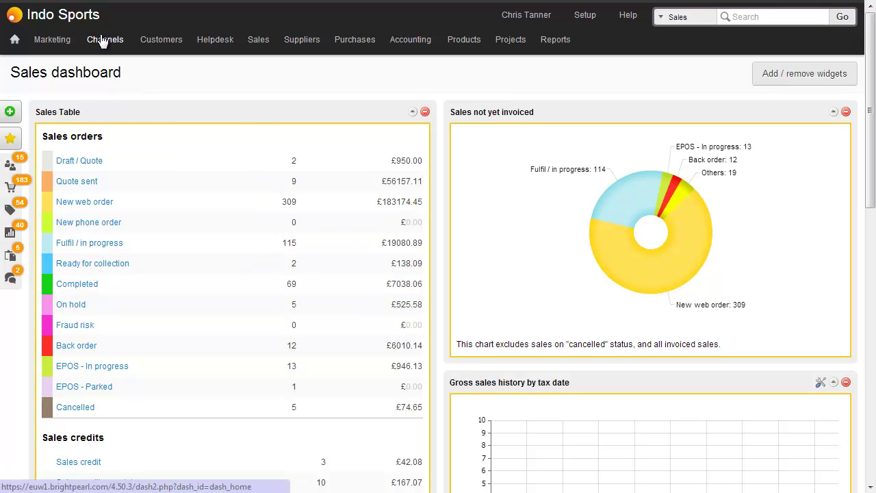
Add a new Amazon channel from Brightpearl's Manage Channels page
mouse_move(101, 41)
click(200, 319)
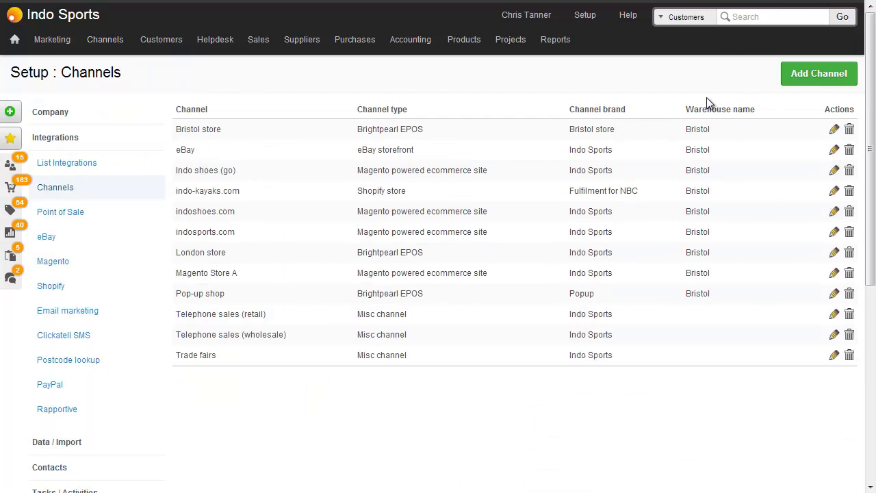
click(818, 74)
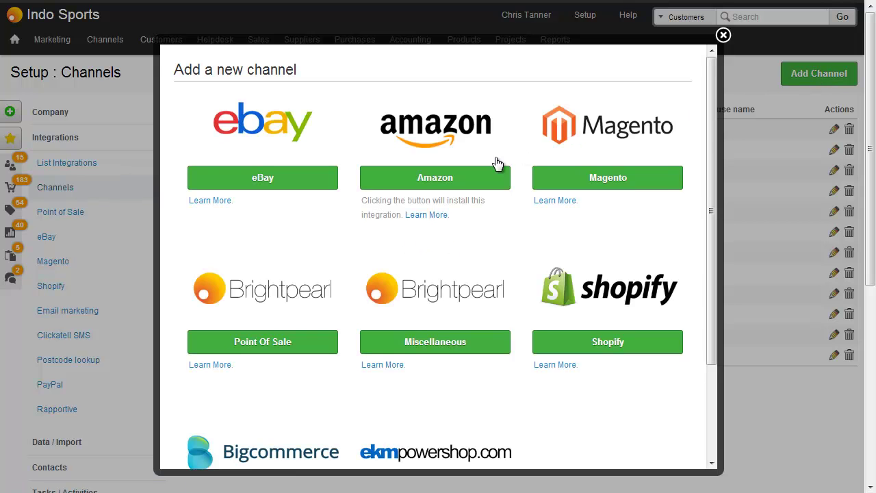
click(462, 178)
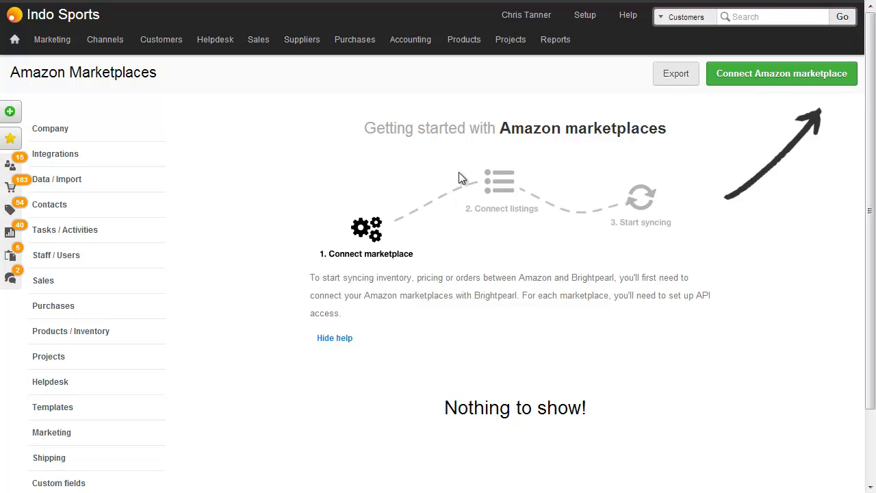
Set up the UK marketplace with the pasted seller ID, suggested merchant token and name 'Amazon UK'
click(769, 82)
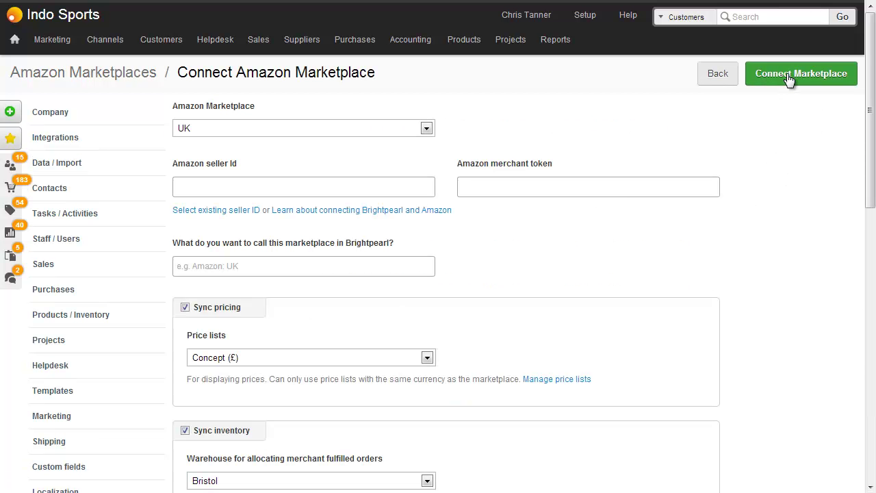
click(426, 129)
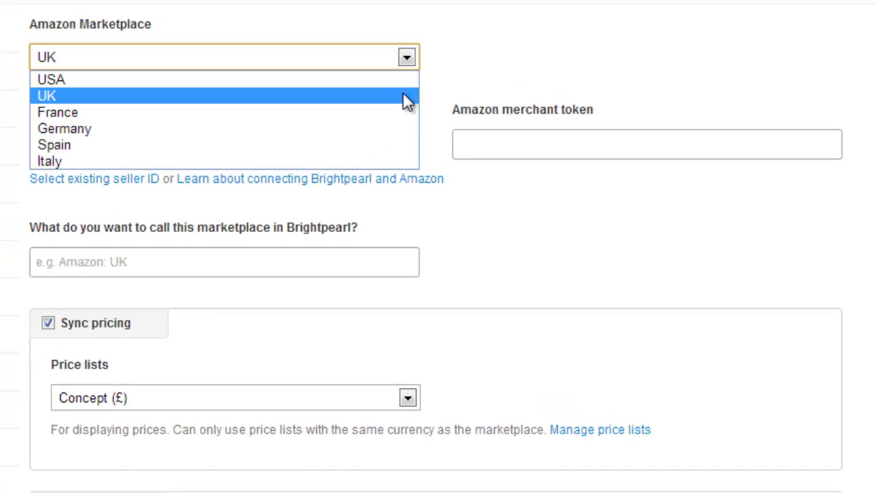
click(430, 91)
click(321, 144)
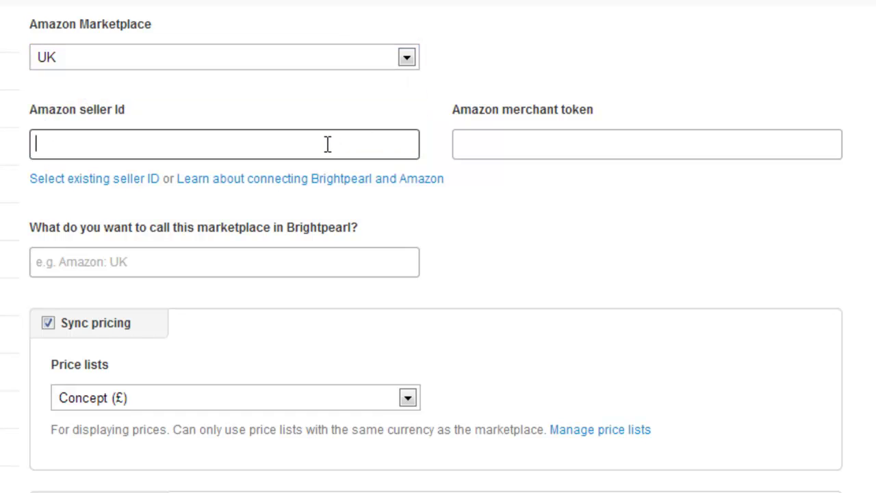
text(GSUGFDU3576)
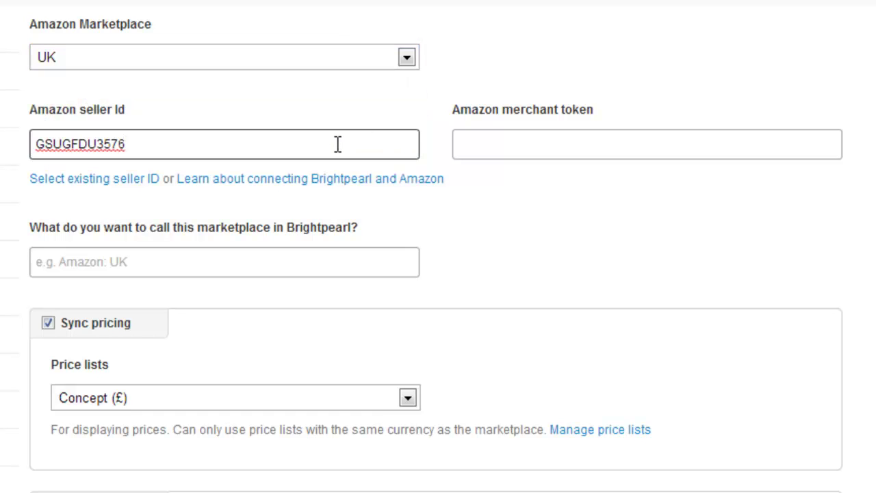
click(538, 145)
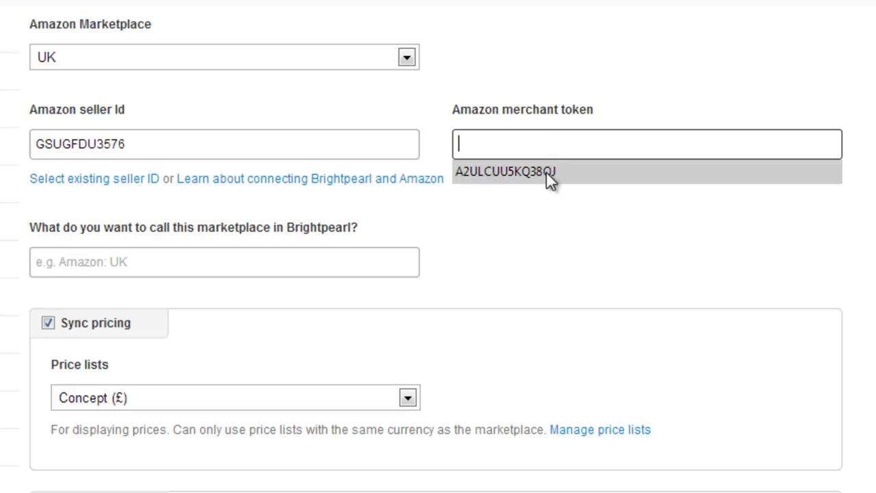
click(547, 172)
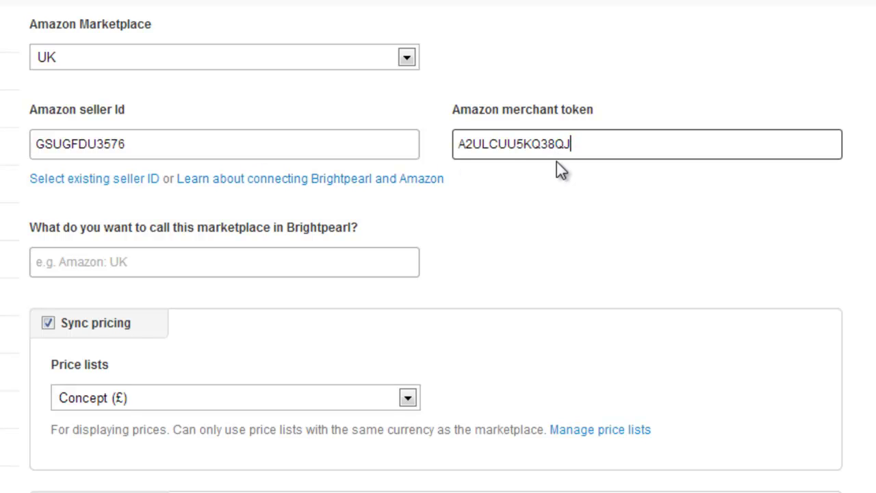
click(287, 265)
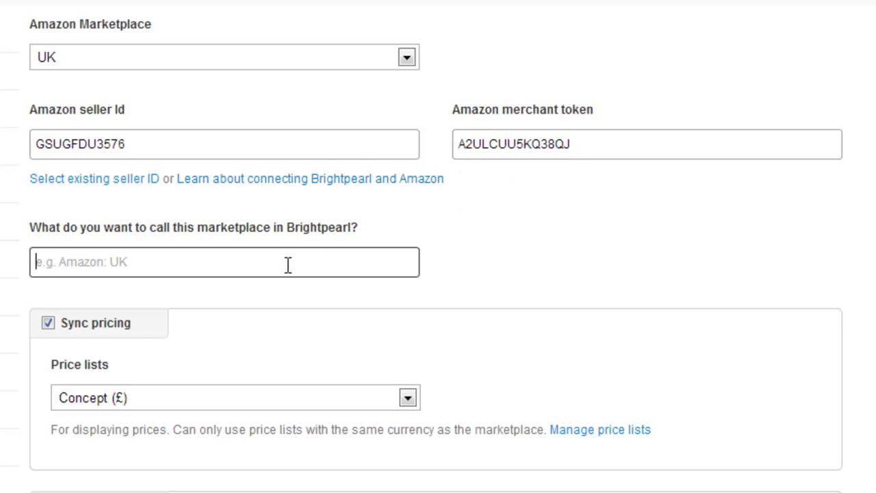
text(Ama)
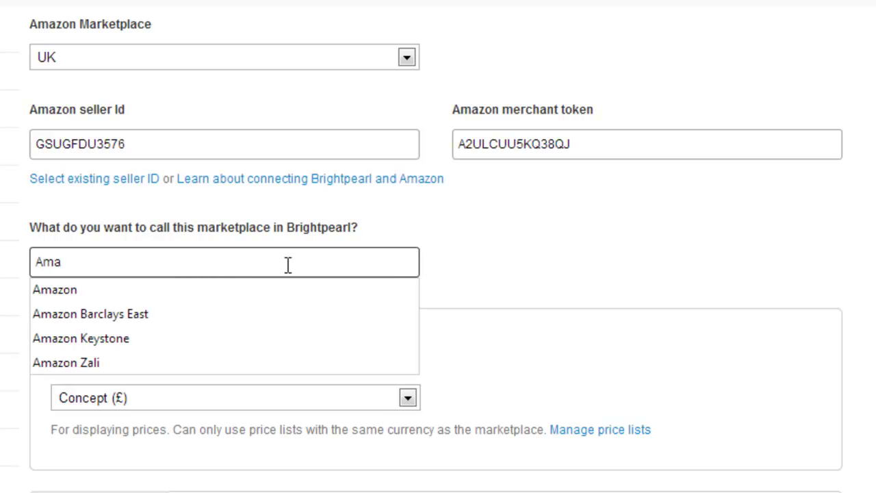
text(zon UK)
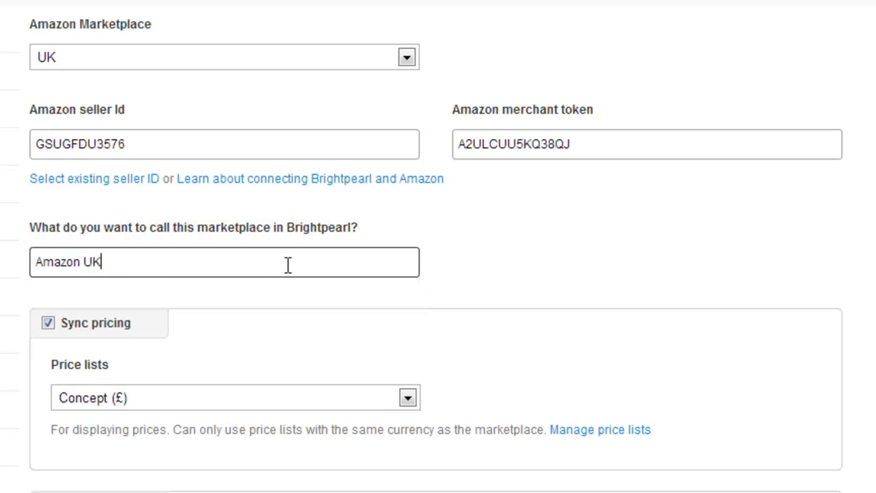
scroll(323, 259, down, 3)
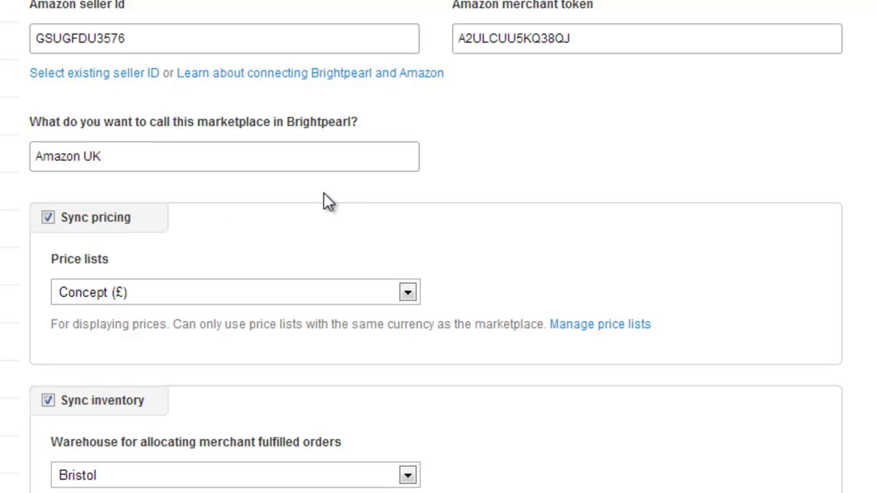
Use the Retail (£) price list for listings and uncheck Sync inventory
scroll(95, 229, down, 6)
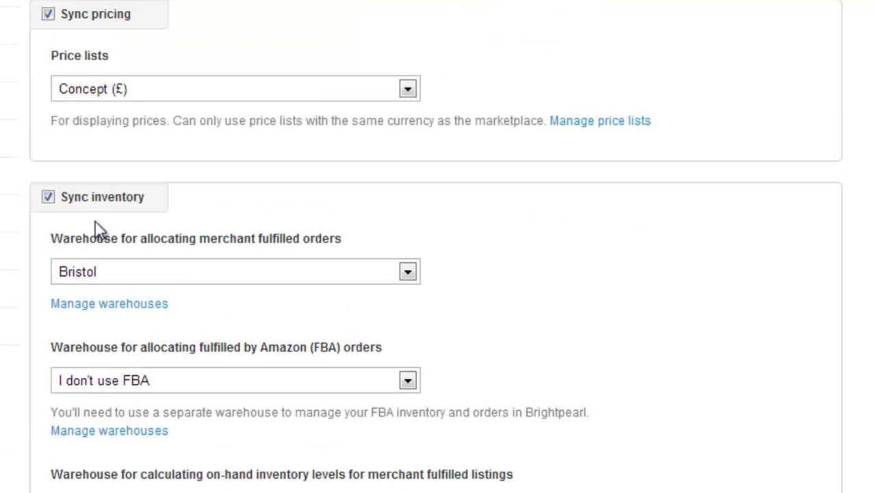
click(136, 88)
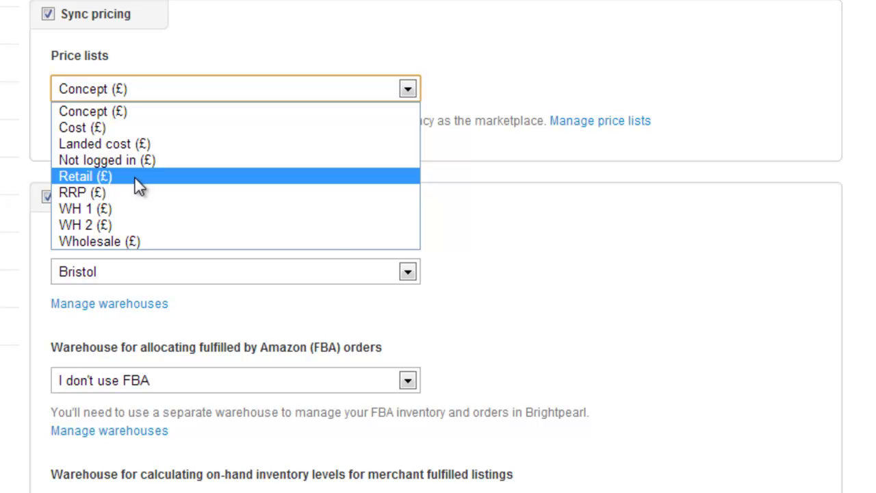
click(134, 176)
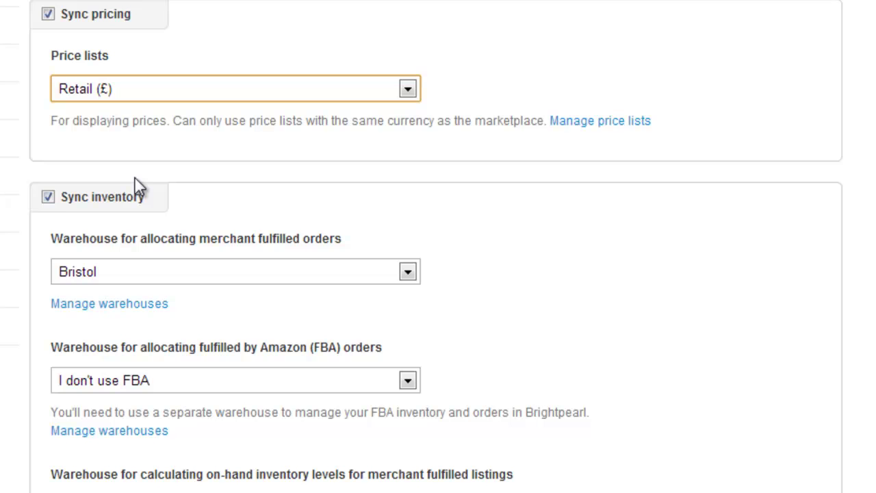
scroll(137, 185, down, 3)
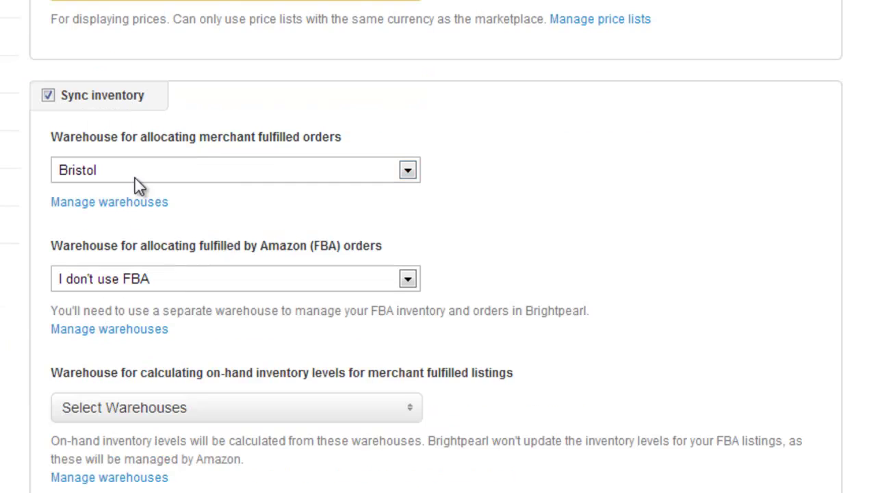
click(137, 100)
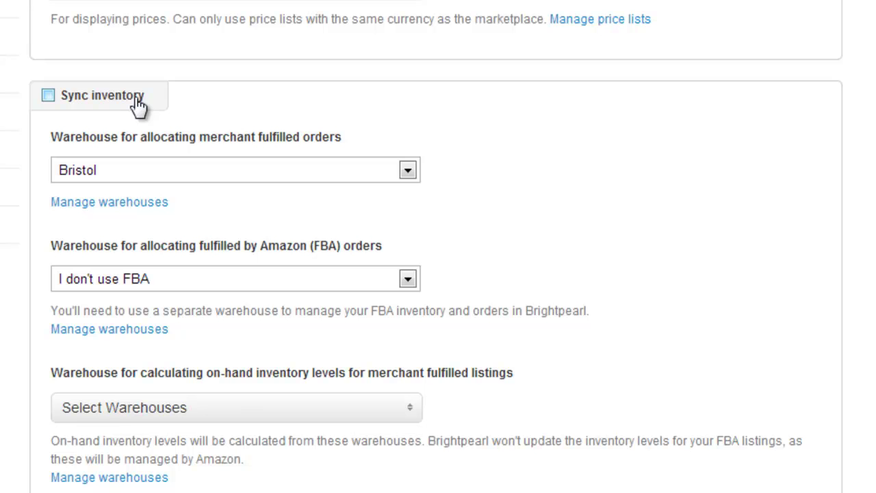
scroll(137, 103, down, 3)
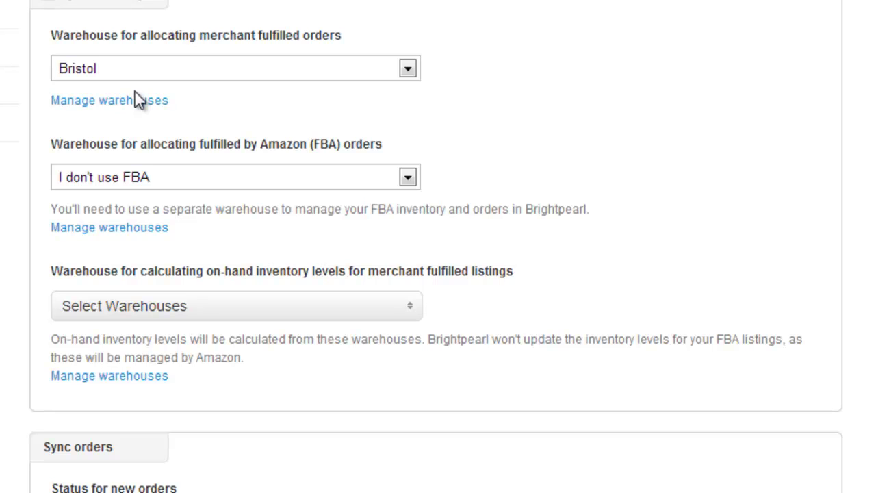
click(175, 69)
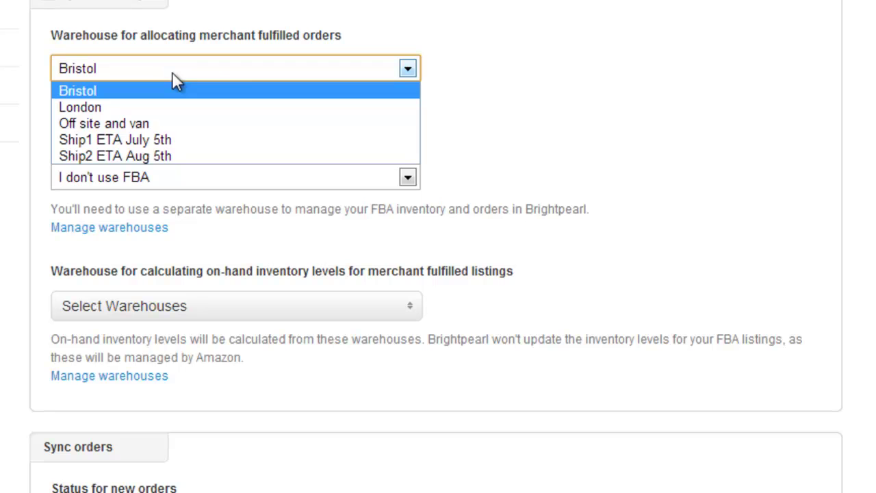
click(465, 72)
scroll(438, 89, down, 3)
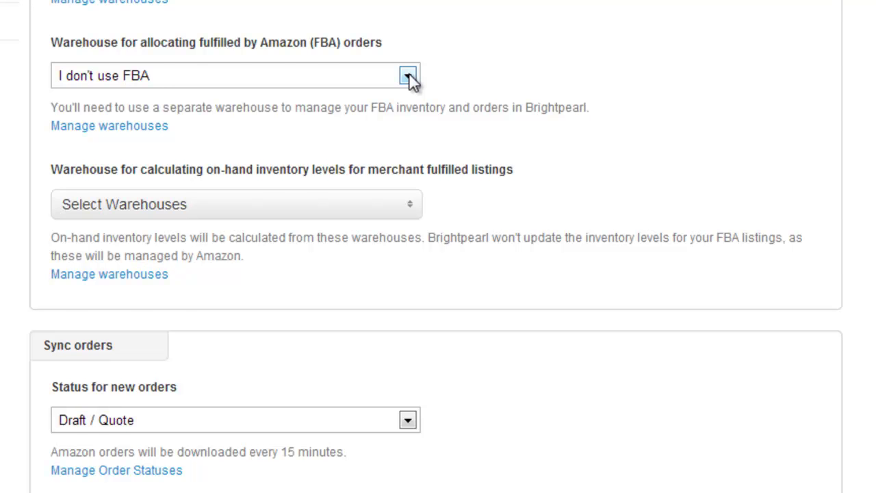
scroll(411, 81, down, 3)
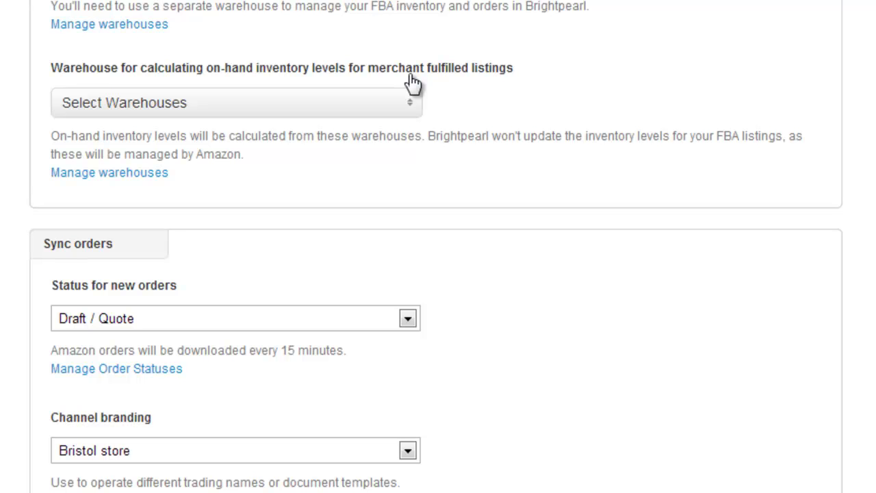
click(389, 110)
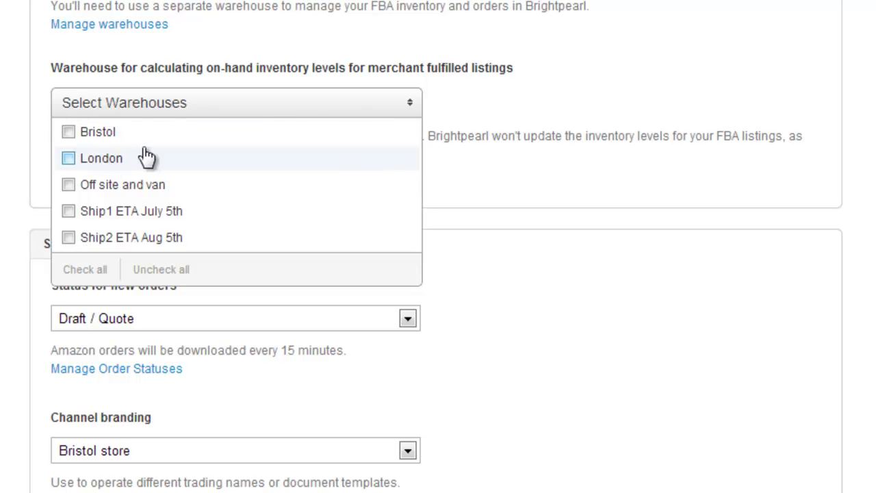
click(511, 102)
scroll(510, 113, down, 8)
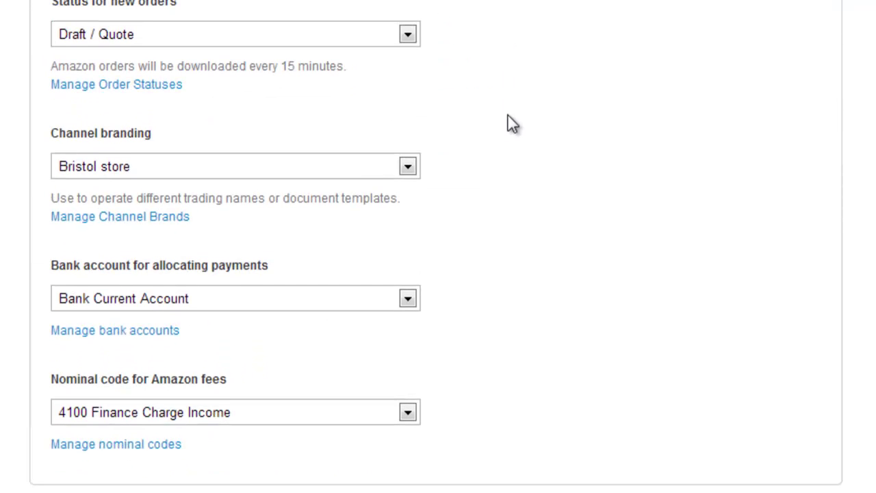
scroll(410, 82, up, 1)
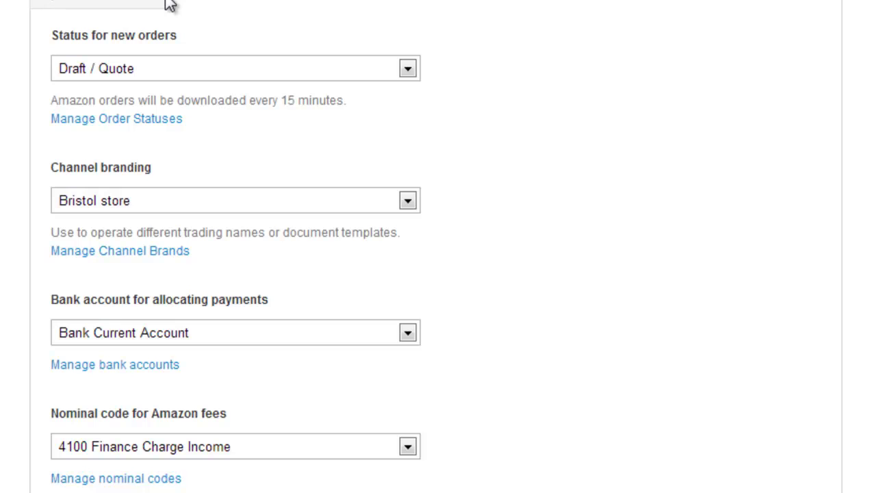
Set new orders to 'New web order', brand them Indo Sports, and connect the marketplace
click(210, 69)
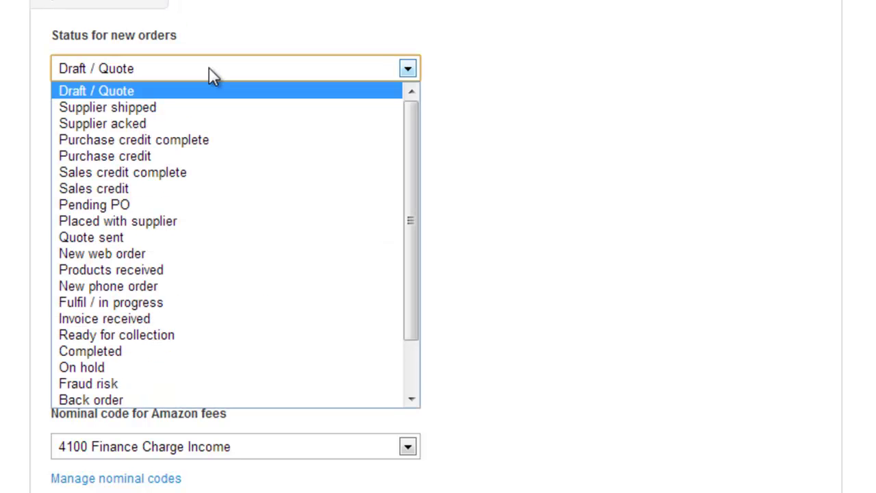
click(197, 251)
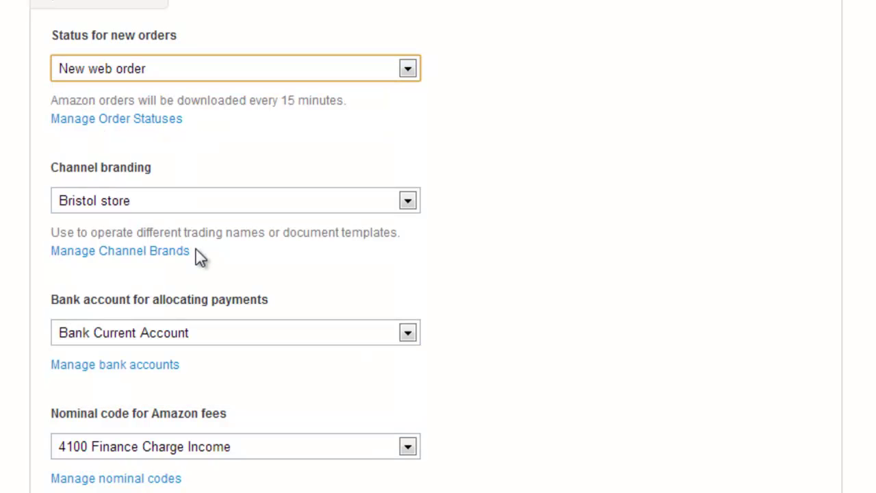
scroll(196, 247, down, 2)
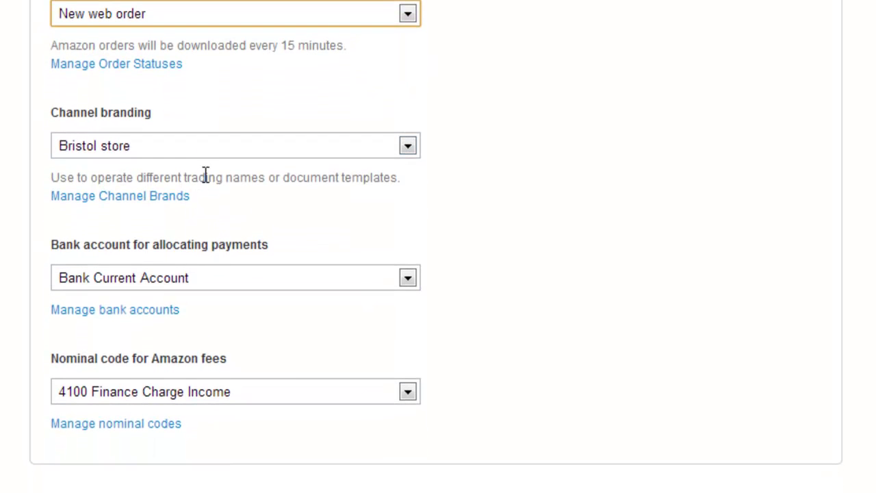
click(217, 149)
click(217, 149)
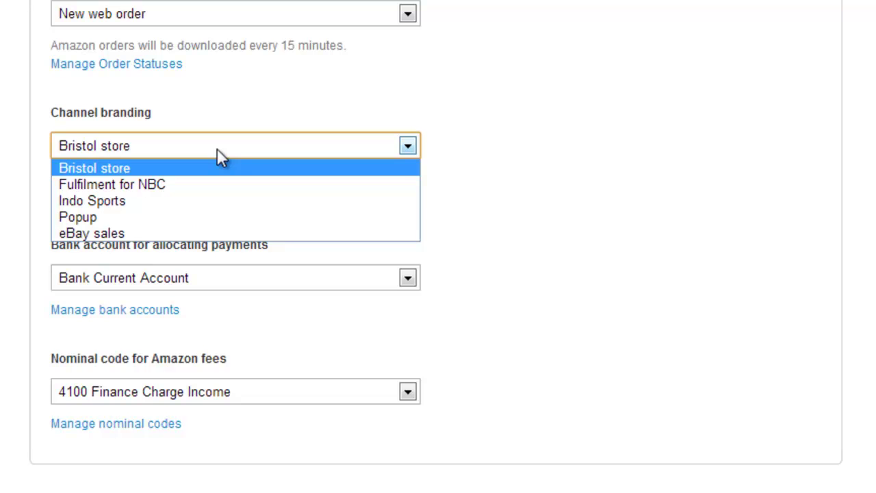
click(208, 201)
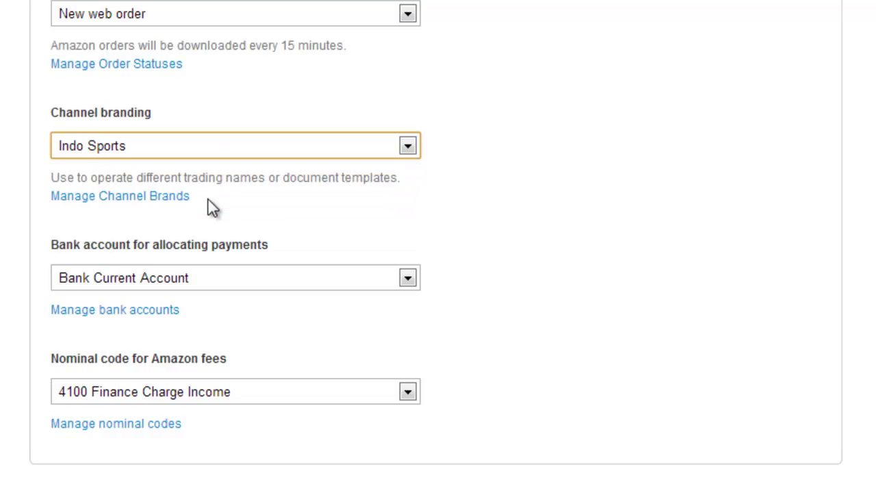
scroll(212, 207, down, 3)
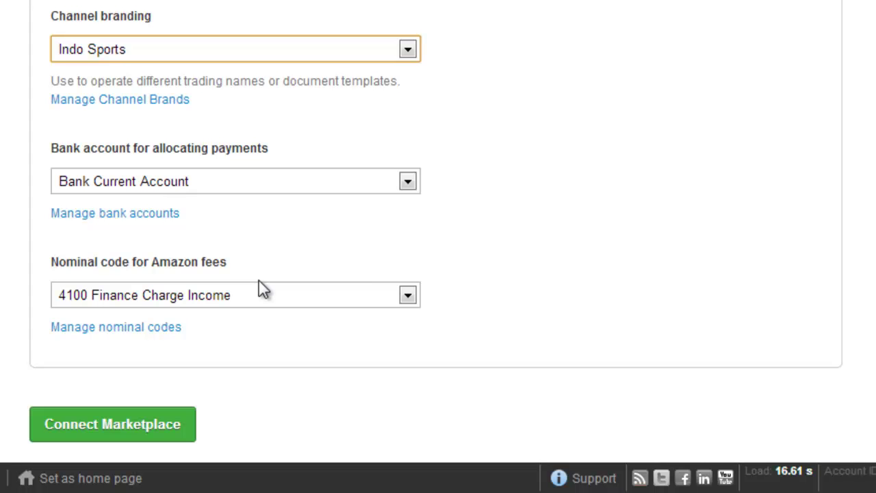
click(149, 425)
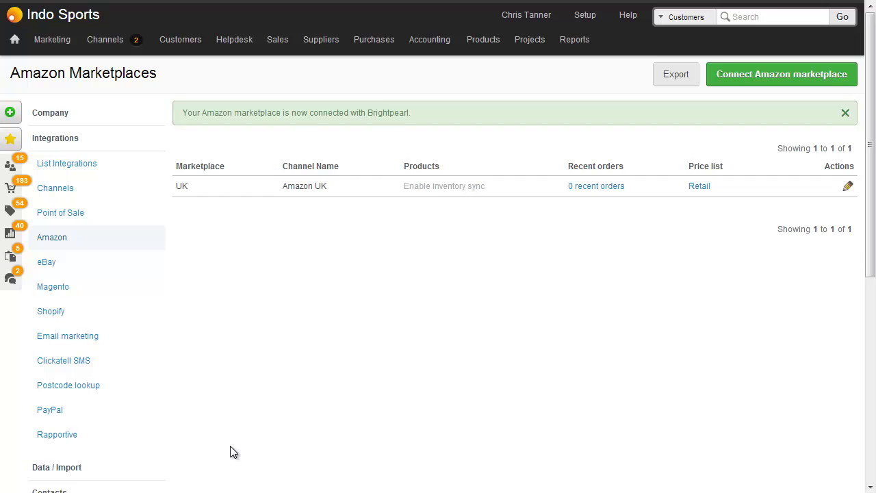
Confirm Amazon UK is listed as connected and go to the Seller Central dashboard
mouse_move(120, 46)
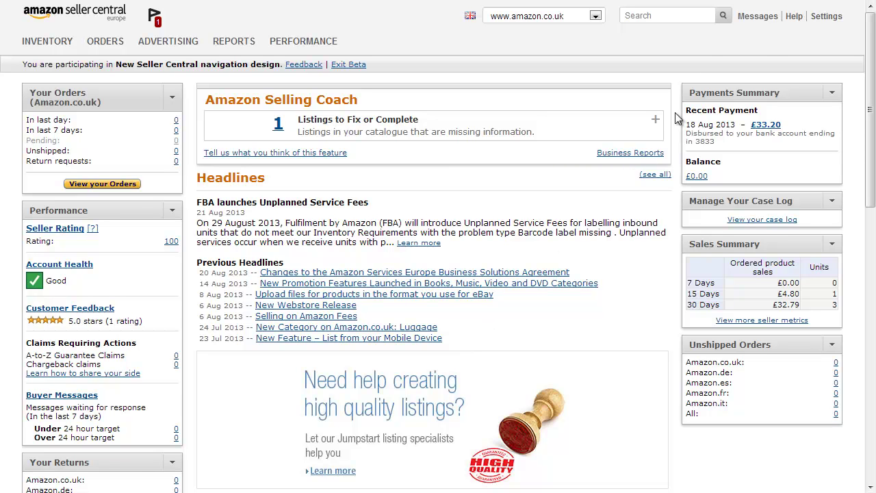
Open a Seller Support request under Seller Account Settings > Add a new Amazon service and enter the subject 'Payments report in XML format'
click(798, 23)
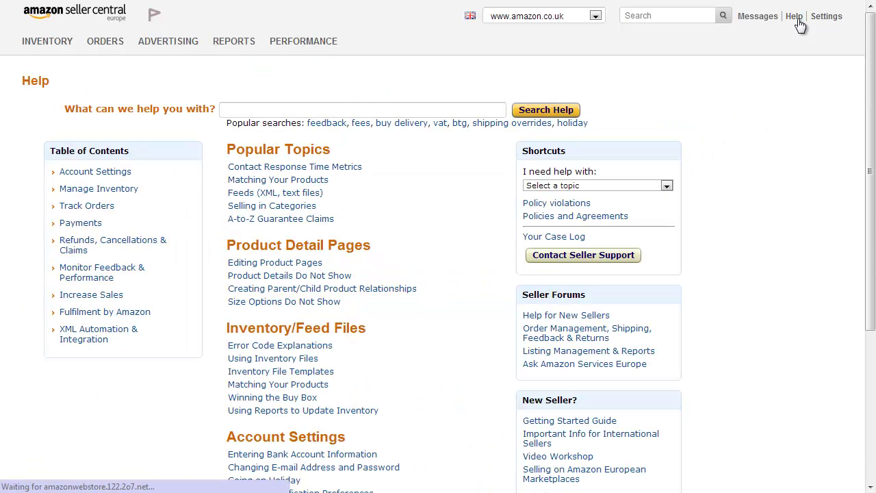
click(611, 258)
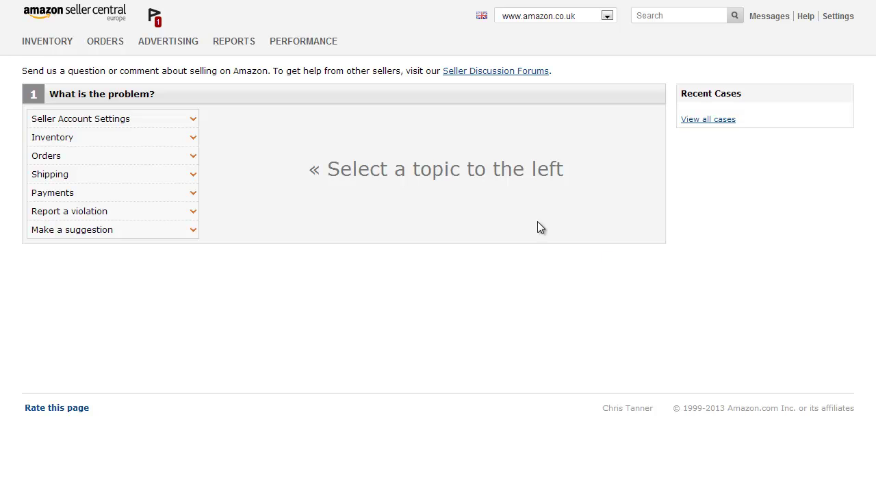
click(176, 122)
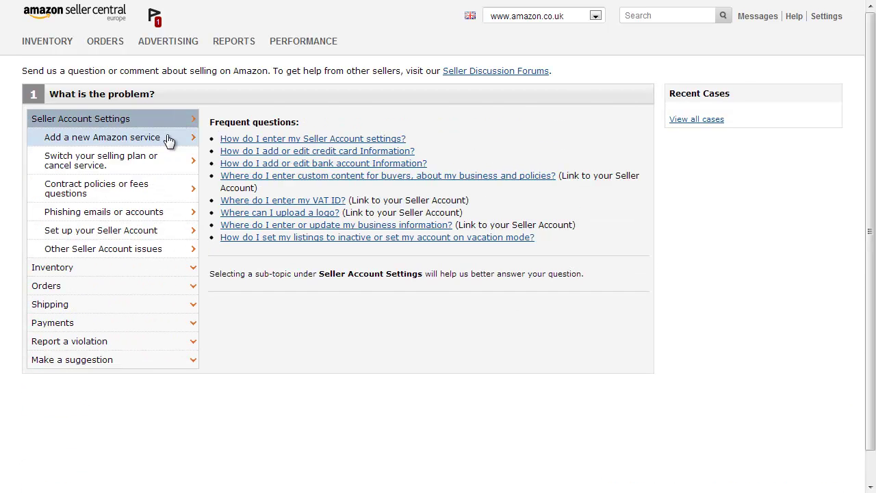
click(169, 138)
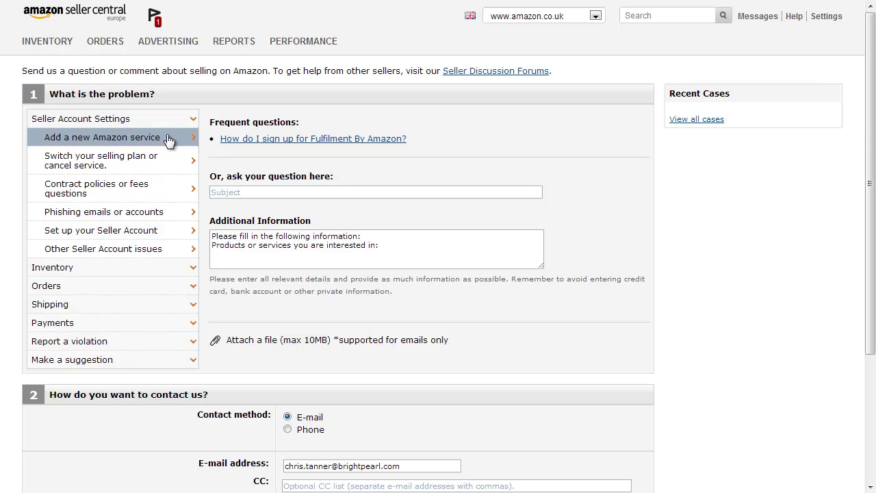
click(241, 193)
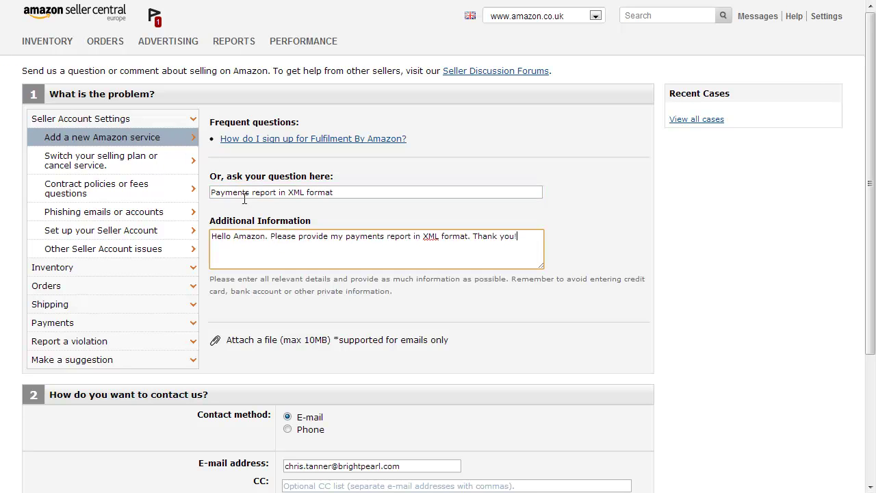